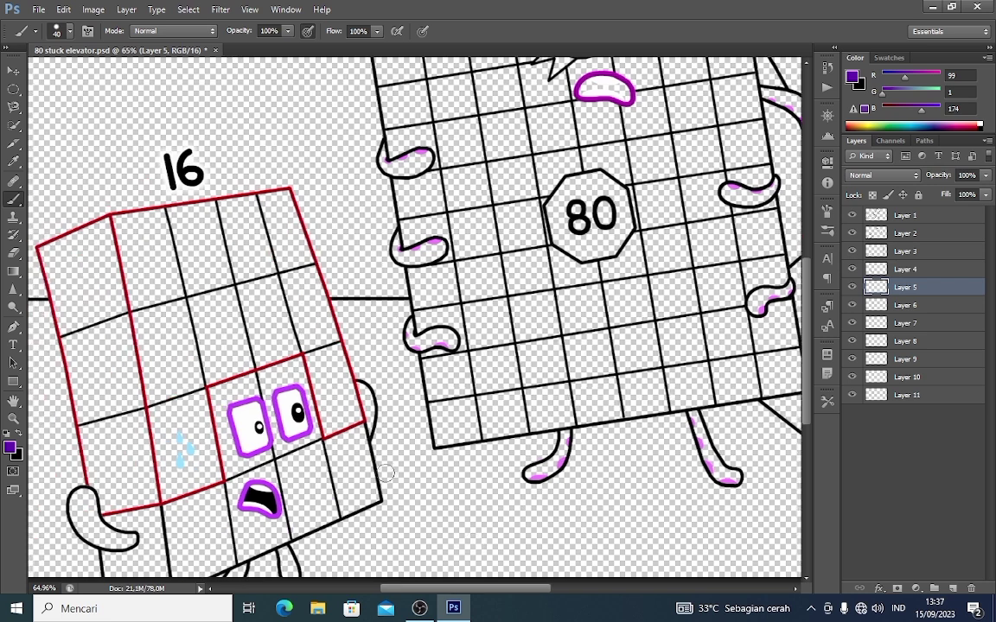
Step: Paint character 16's arms and legs dark purple on Layer 5, using a 24 px brush for the front arm
left_click(14, 200)
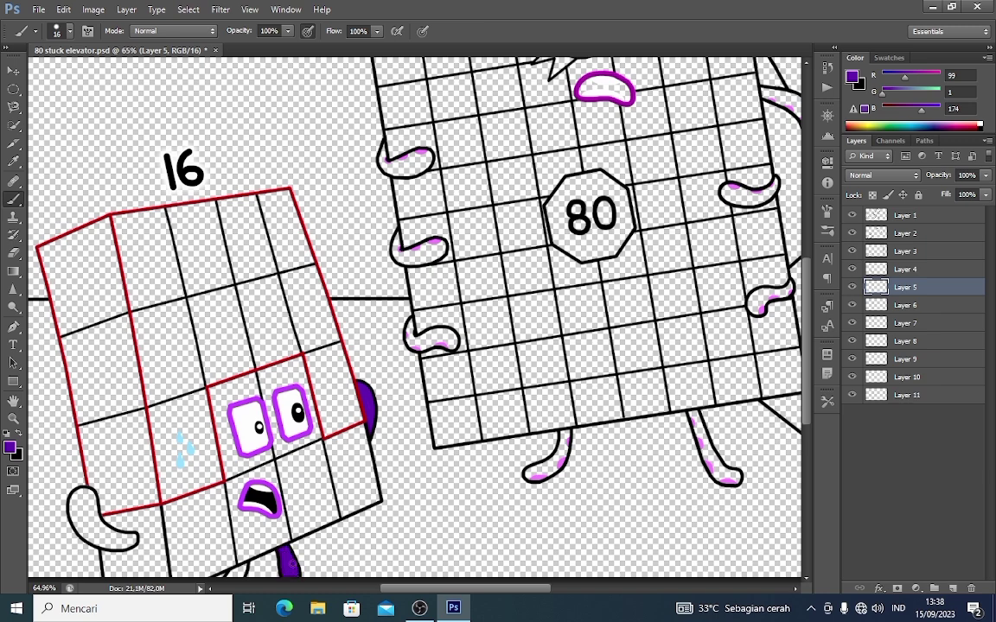
right_click(99, 381)
type("24")
key("Return")
mouse_move(82, 494)
left_mouse_down()
mouse_move(110, 536)
mouse_move(132, 538)
mouse_move(92, 538)
mouse_move(101, 542)
mouse_move(85, 507)
mouse_move(101, 536)
left_mouse_up()
Step: Outline the inner edge of 16's lower block area on Layer 6 in bright purple (R 143, G 1, B 252)
left_click(11, 446)
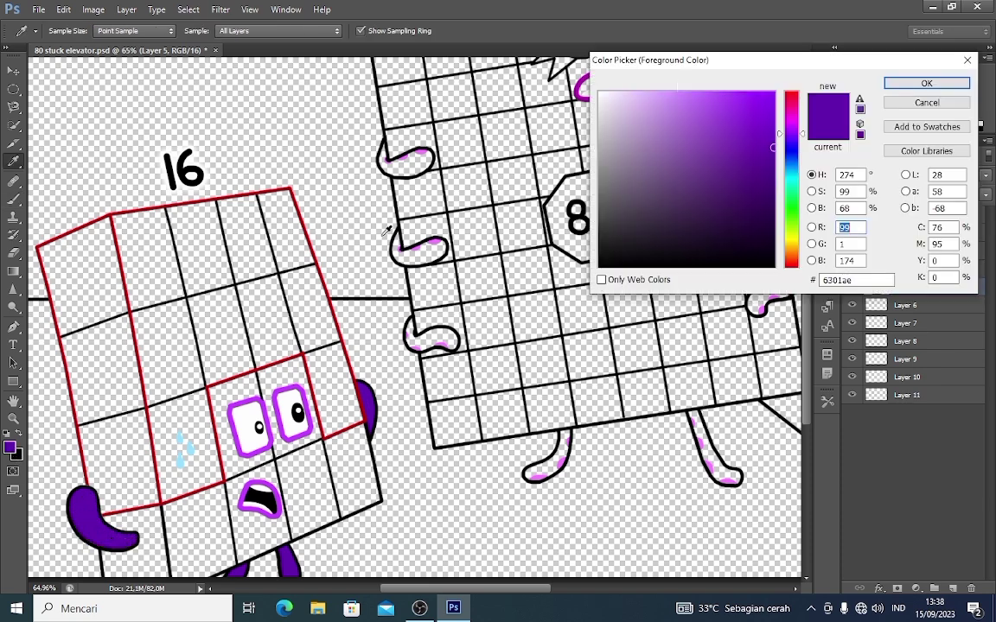
left_click_drag(777, 99, 775, 92)
left_click(926, 83)
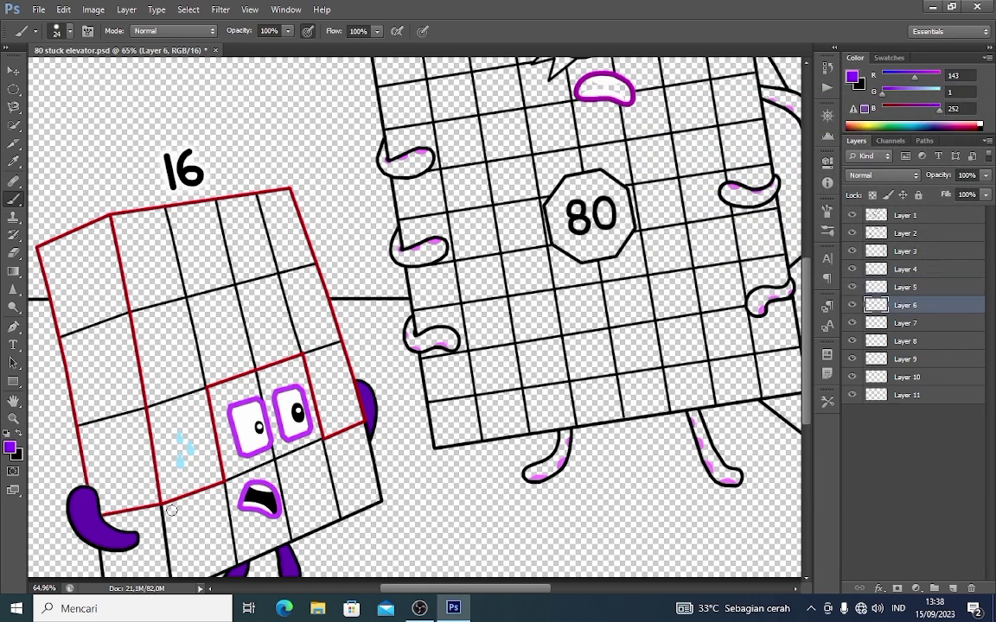
mouse_move(110, 519)
left_mouse_down()
mouse_move(226, 486)
mouse_move(212, 437)
mouse_move(214, 391)
mouse_move(303, 358)
left_mouse_up()
left_click(317, 442, "shift")
left_click(360, 428, "shift")
left_click(376, 499, "shift")
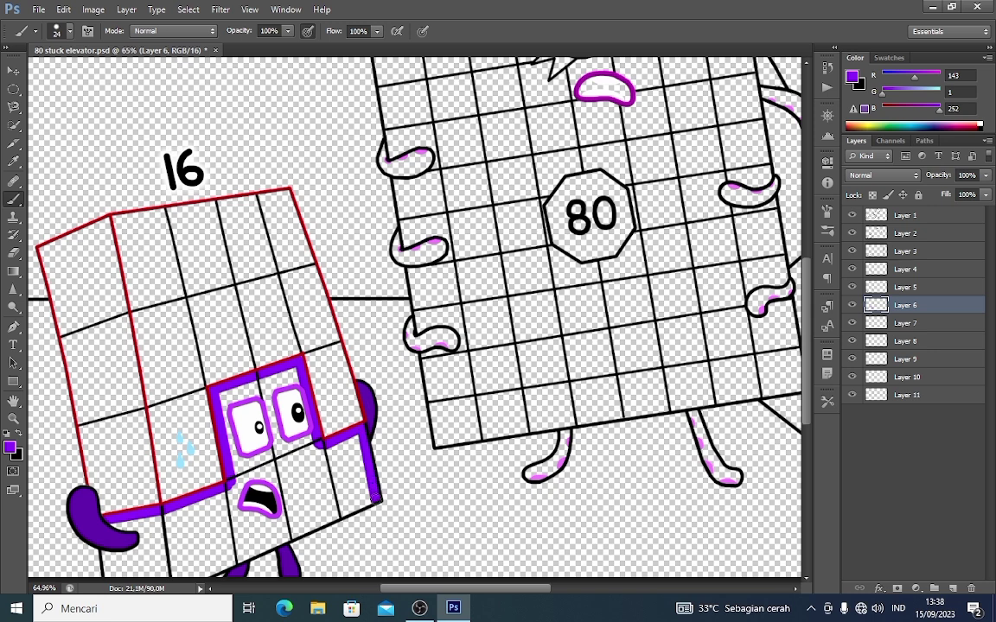
left_click(205, 576, "shift")
left_click(108, 574, "shift")
left_click(106, 553, "shift")
Step: Fill the interior of 16's outlined purple blocks with a larger brush
right_click(106, 553)
left_click(196, 447)
left_click(18, 202)
mouse_move(110, 512)
left_mouse_down()
mouse_move(113, 484)
mouse_move(217, 441)
mouse_move(211, 364)
mouse_move(275, 401)
mouse_move(259, 415)
mouse_move(311, 424)
mouse_move(298, 449)
mouse_move(312, 500)
mouse_move(250, 552)
mouse_move(138, 566)
mouse_move(128, 550)
mouse_move(173, 552)
left_mouse_up()
Step: Fill the three blocks of 16's left column with red (fc0101) on Layer 6
left_click(854, 80)
left_click(796, 94)
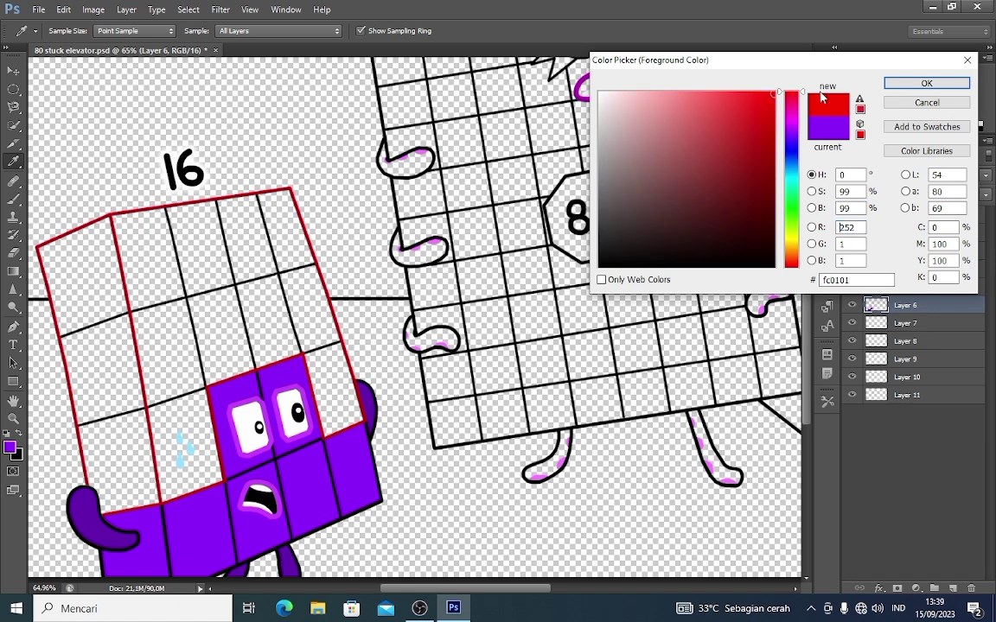
left_click(927, 83)
right_click(86, 276)
left_click(129, 371)
mouse_move(43, 249)
left_mouse_down()
mouse_move(108, 238)
mouse_move(154, 502)
mouse_move(90, 450)
mouse_move(46, 250)
mouse_move(99, 260)
mouse_move(91, 381)
mouse_move(108, 437)
mouse_move(100, 346)
mouse_move(112, 415)
left_mouse_up()
right_click(50, 251)
left_click(86, 281)
left_click(6, 201)
Step: Fill 16's remaining unpainted blocks with white (ffffff) on Layer 7
left_click(10, 447)
left_click(599, 92)
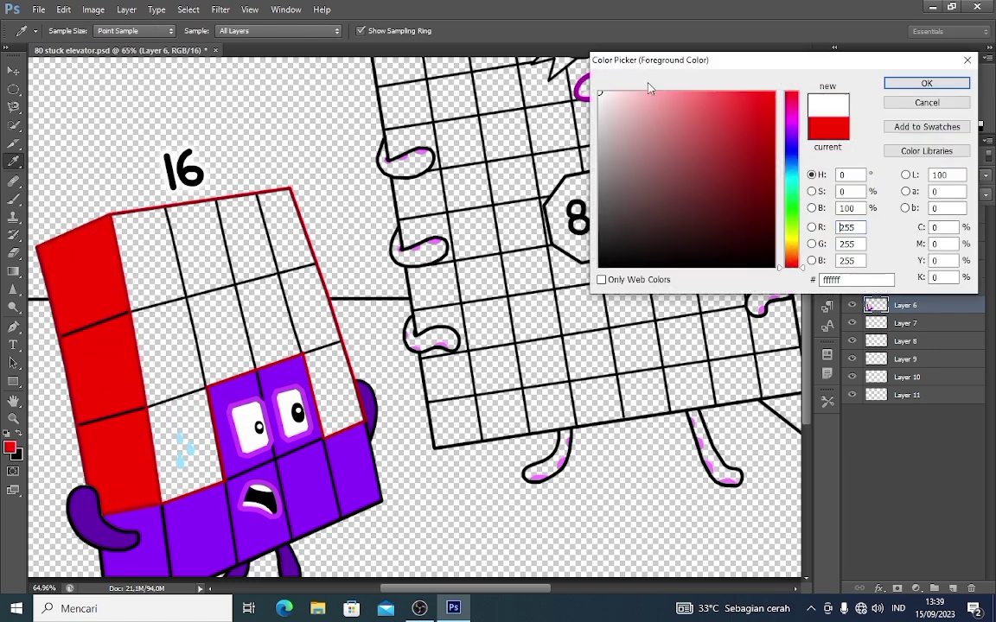
left_click(926, 84)
left_click(931, 325)
right_click(133, 232)
left_click(175, 268)
left_click(5, 202)
mouse_move(284, 202)
left_mouse_down()
mouse_move(281, 255)
mouse_move(342, 425)
mouse_move(208, 337)
mouse_move(186, 433)
mouse_move(151, 428)
mouse_move(198, 431)
mouse_move(200, 388)
mouse_move(159, 401)
left_mouse_up()
right_click(189, 292)
left_click(240, 329)
mouse_move(133, 241)
left_mouse_down()
mouse_move(215, 258)
mouse_move(138, 277)
mouse_move(283, 295)
mouse_move(151, 333)
left_mouse_up()
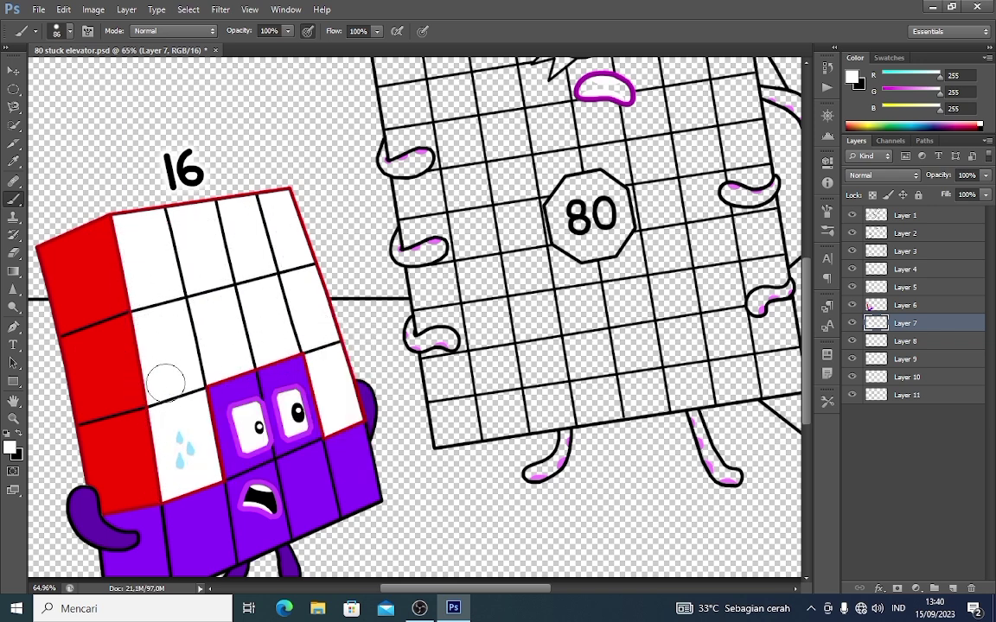
Step: Paint the whites of character 80's eyes on Layer 5 with a 19 px brush
left_click(904, 287)
scroll(494, 215, "down", 3)
right_click(465, 194)
left_click(491, 233)
left_click(917, 294)
scroll(434, 183, "up", 3)
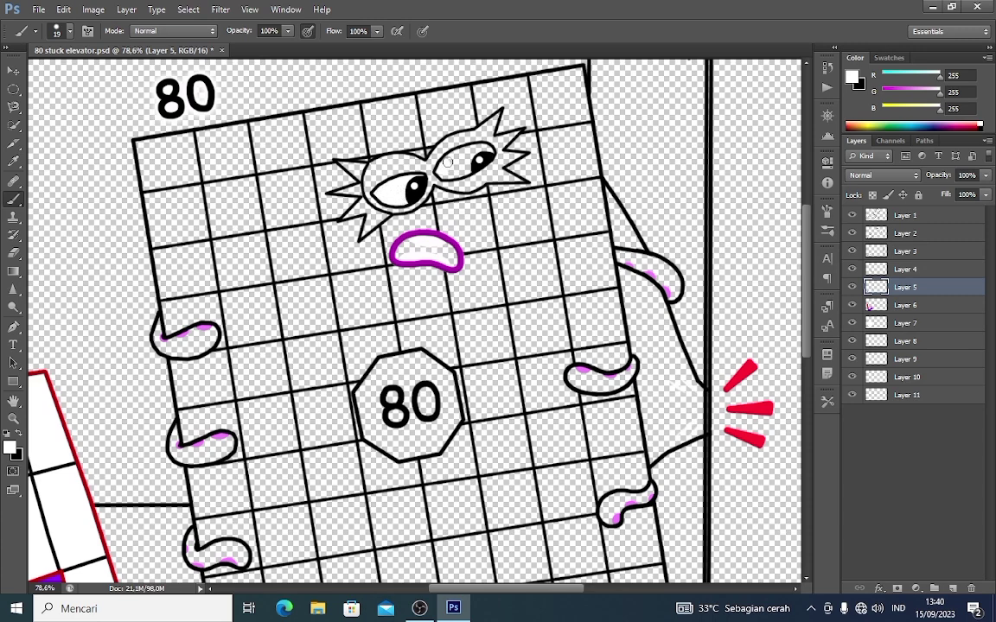
left_click_drag(463, 153, 491, 152)
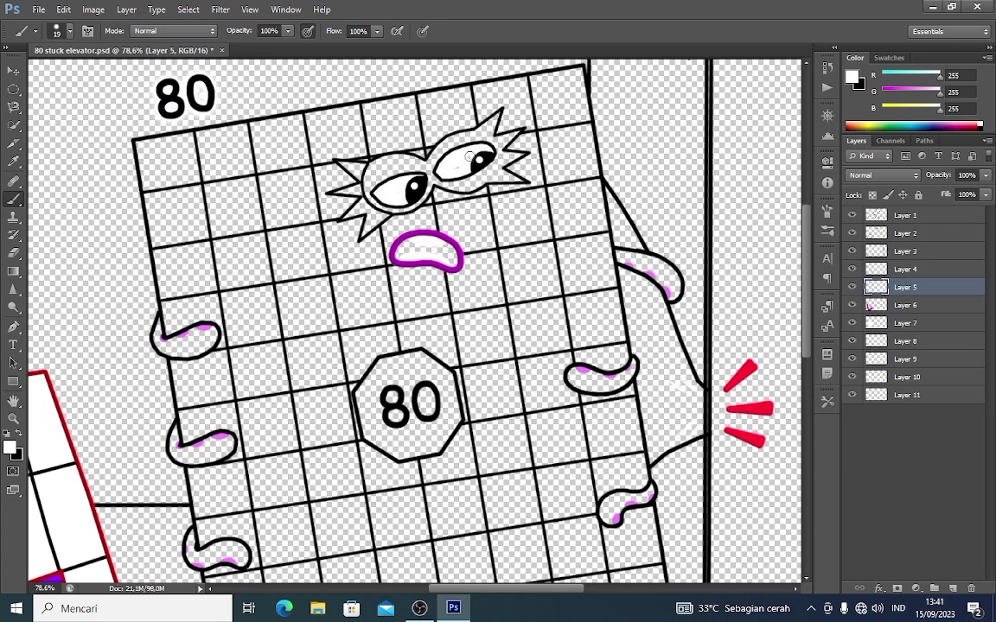
Step: Paint the inside of 80's mouth black with white teeth
left_click(20, 436)
left_click_drag(421, 246, 402, 232)
left_click(20, 436)
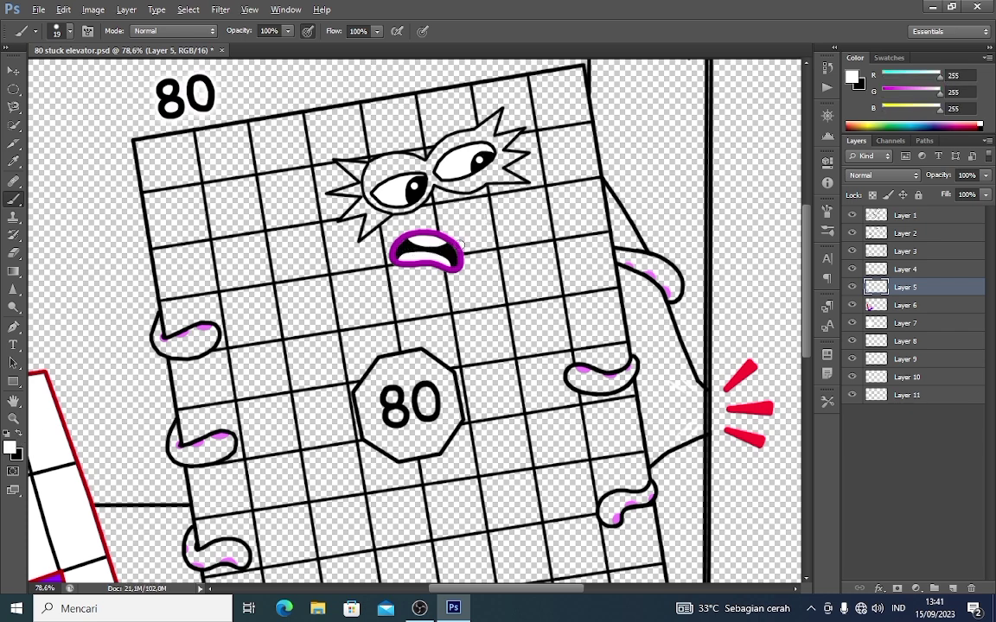
Step: Sample the purple from 80's lips and paint the main area of the eye mask on Layer 6
left_click(460, 246, "alt")
left_click(904, 306)
mouse_move(343, 164)
left_mouse_down()
mouse_move(396, 158)
mouse_move(424, 164)
mouse_move(373, 182)
mouse_move(386, 166)
mouse_move(428, 173)
mouse_move(410, 206)
mouse_move(391, 208)
mouse_move(356, 184)
mouse_move(370, 226)
left_mouse_up()
mouse_move(423, 162)
left_mouse_down()
mouse_move(479, 136)
mouse_move(466, 186)
mouse_move(485, 177)
mouse_move(466, 176)
mouse_move(502, 158)
mouse_move(501, 176)
mouse_move(497, 160)
mouse_move(507, 154)
mouse_move(481, 134)
left_mouse_up()
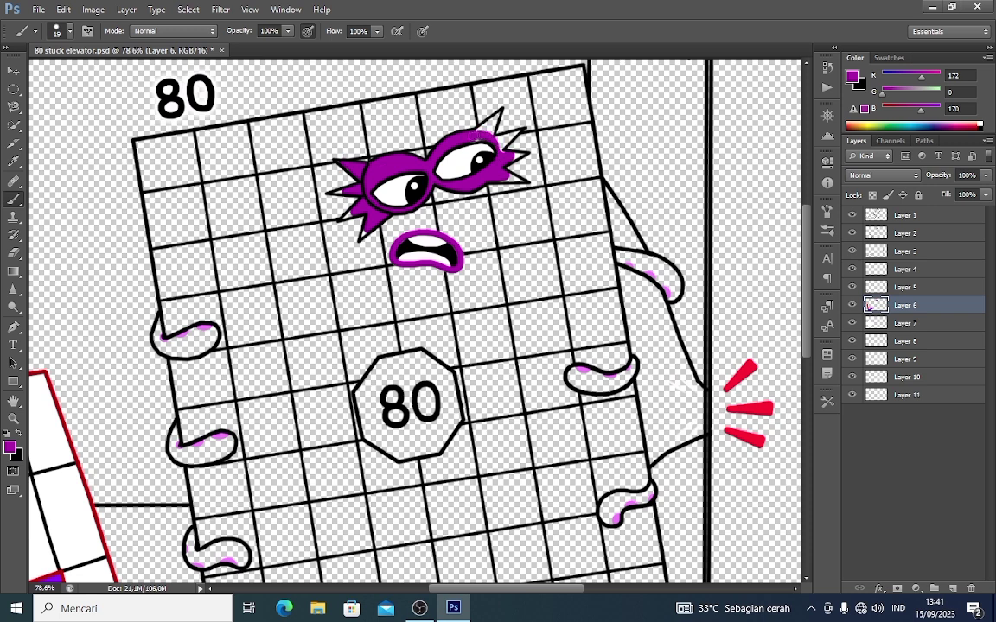
Step: Fill the mask's pointed tips with an 11 px brush and erase the paint outside its outline
right_click(490, 133)
left_click_drag(514, 172, 511, 172)
left_click(498, 118)
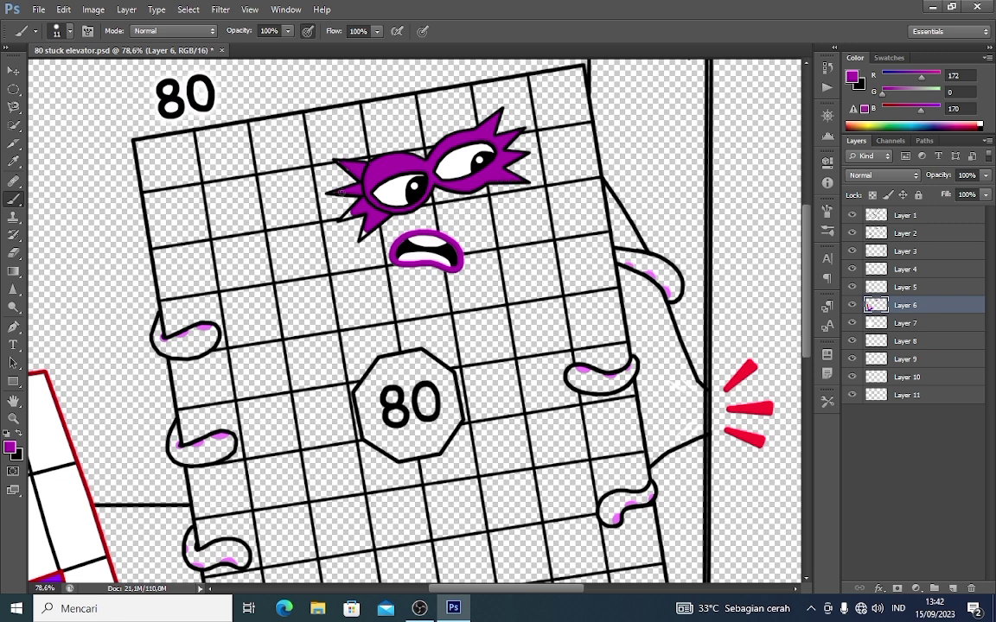
left_click(13, 253)
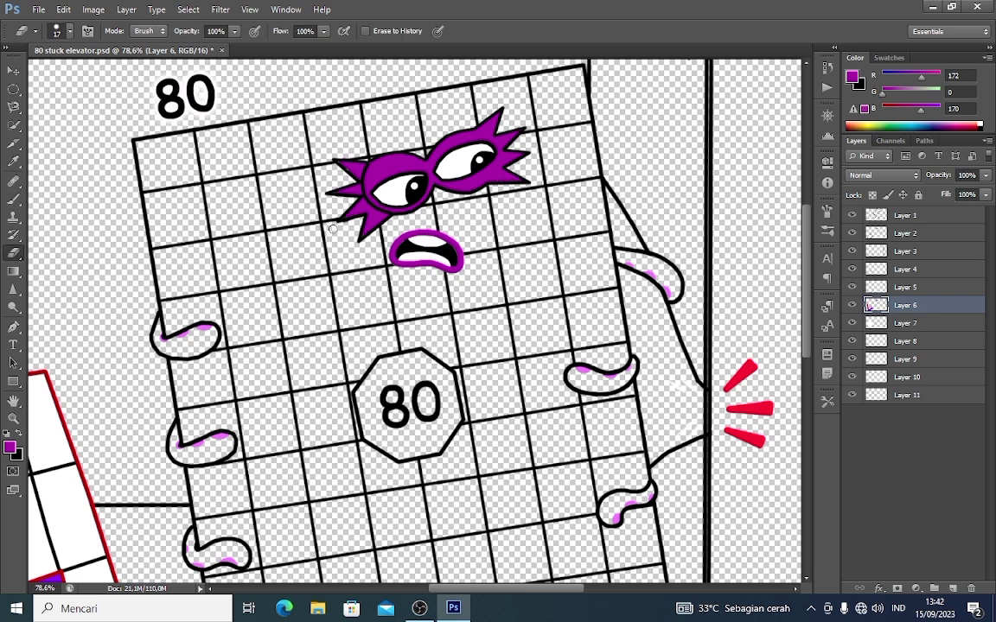
Step: Paint the three arms on 80's right side in the mask's purple with a 17 px brush
left_click(12, 201)
right_click(643, 262)
left_click_drag(664, 294, 669, 294)
key("Return")
mouse_move(619, 252)
left_mouse_down()
mouse_move(673, 272)
mouse_move(676, 294)
mouse_move(639, 269)
mouse_move(670, 291)
left_mouse_up()
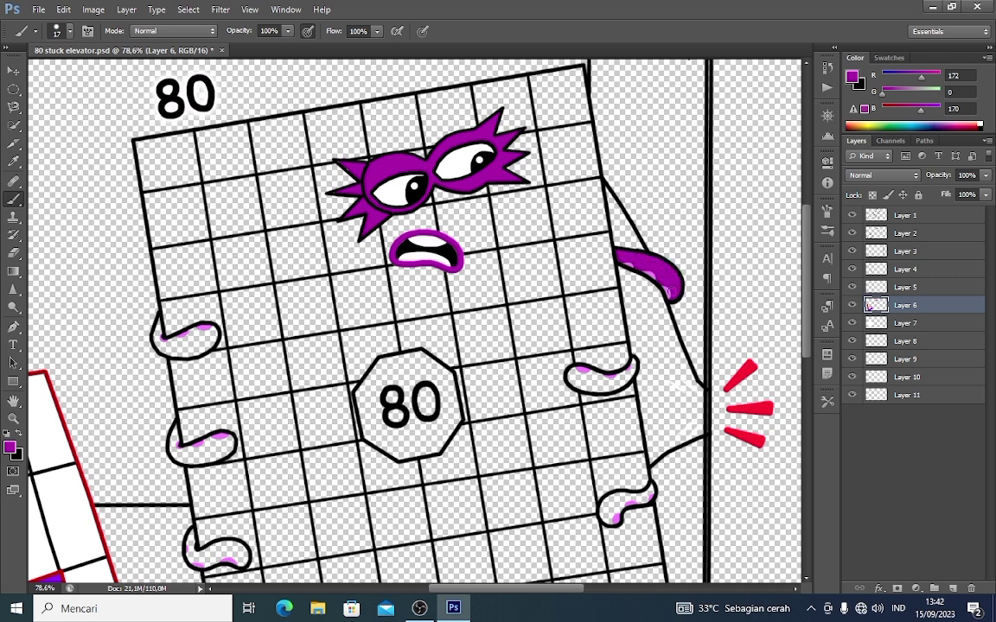
mouse_move(617, 386)
left_mouse_down()
mouse_move(571, 373)
mouse_move(595, 382)
left_mouse_up()
mouse_move(637, 499)
left_mouse_down()
mouse_move(612, 512)
mouse_move(638, 497)
left_mouse_up()
Step: Paint 80's three left-side arms and both legs in the same purple
mouse_move(149, 316)
left_mouse_down()
mouse_move(177, 320)
mouse_move(186, 299)
mouse_move(157, 318)
left_mouse_up()
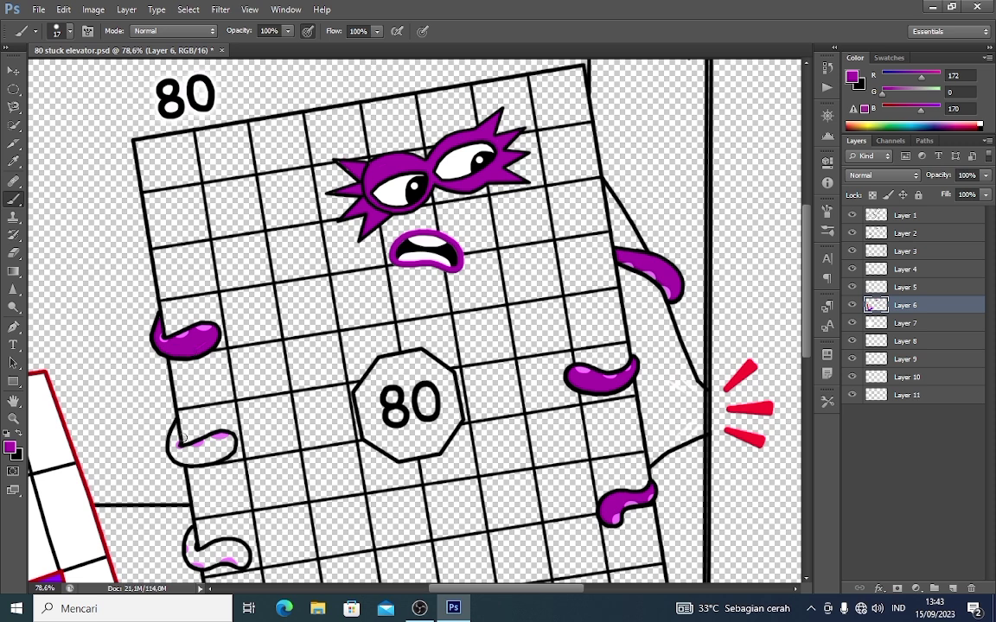
mouse_move(172, 449)
left_mouse_down()
mouse_move(230, 440)
mouse_move(175, 437)
left_mouse_up()
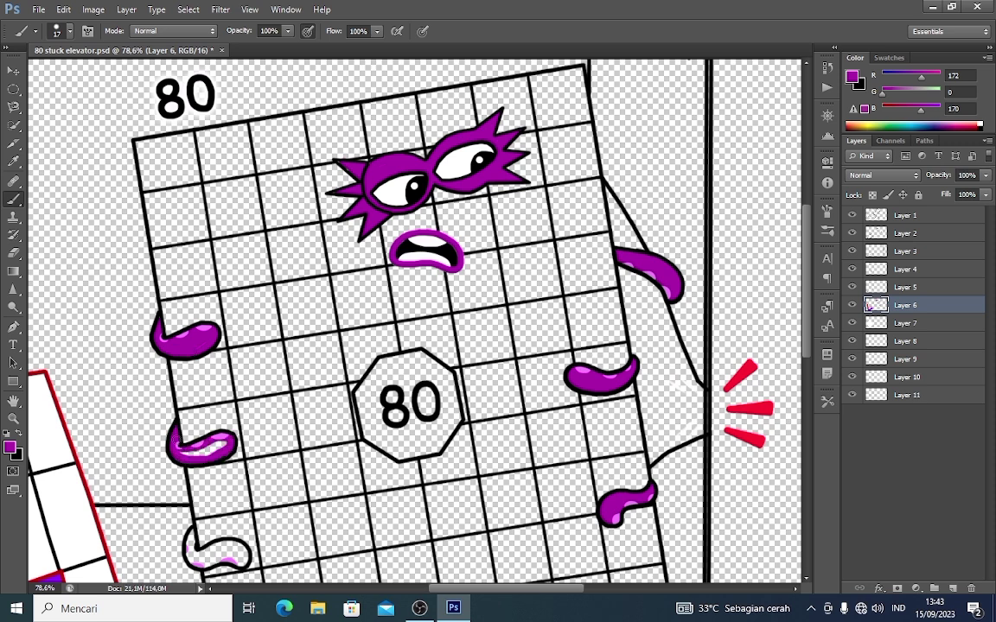
mouse_move(192, 558)
left_mouse_down()
mouse_move(231, 549)
mouse_move(196, 553)
left_mouse_up()
scroll(762, 413, "down", 5)
mouse_move(543, 520)
left_mouse_down()
mouse_move(567, 559)
mouse_move(581, 558)
mouse_move(554, 525)
left_mouse_up()
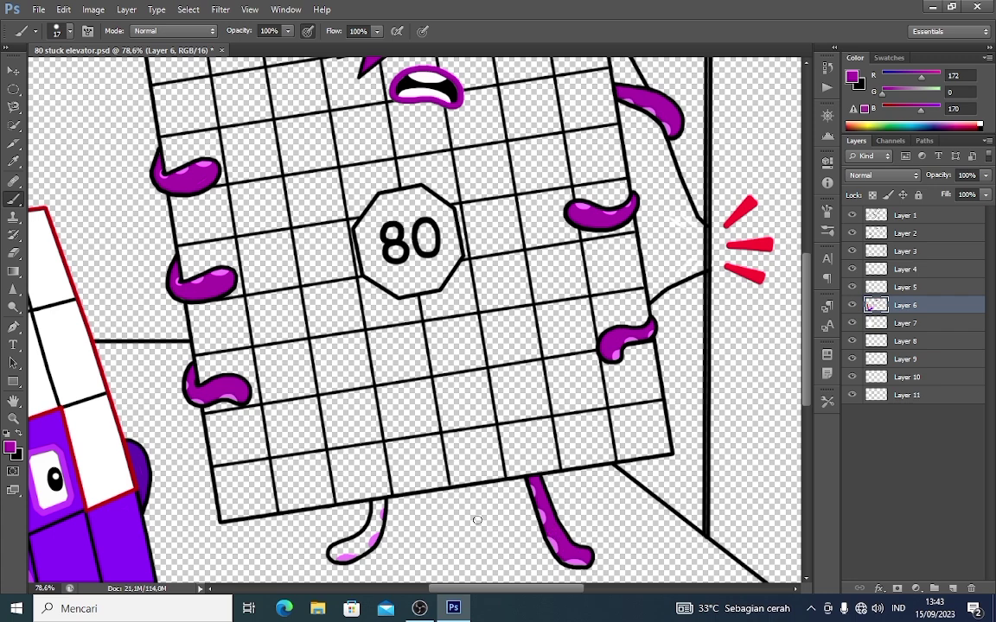
left_click_drag(376, 517, 338, 548)
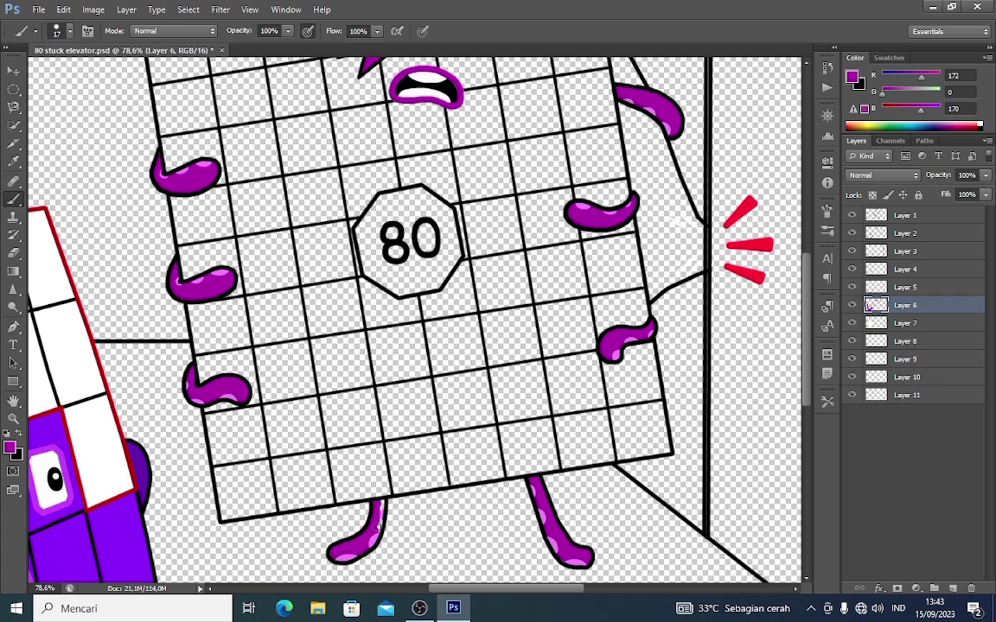
Step: Fill the octagonal 80 badge with magenta (R 206, G 1, B 204) on Layer 6 using a 37 px brush
left_click_drag(808, 317, 809, 297)
left_click(853, 77)
left_click(776, 125)
left_click(928, 84)
right_click(439, 311)
left_click_drag(464, 344, 485, 344)
type("37")
key("Return")
mouse_move(421, 263)
left_mouse_down()
mouse_move(389, 271)
mouse_move(371, 295)
mouse_move(371, 340)
mouse_move(392, 352)
mouse_move(433, 349)
mouse_move(403, 357)
mouse_move(439, 342)
mouse_move(452, 321)
mouse_move(446, 284)
mouse_move(420, 268)
mouse_move(389, 307)
left_mouse_up()
left_click_drag(422, 339, 425, 333)
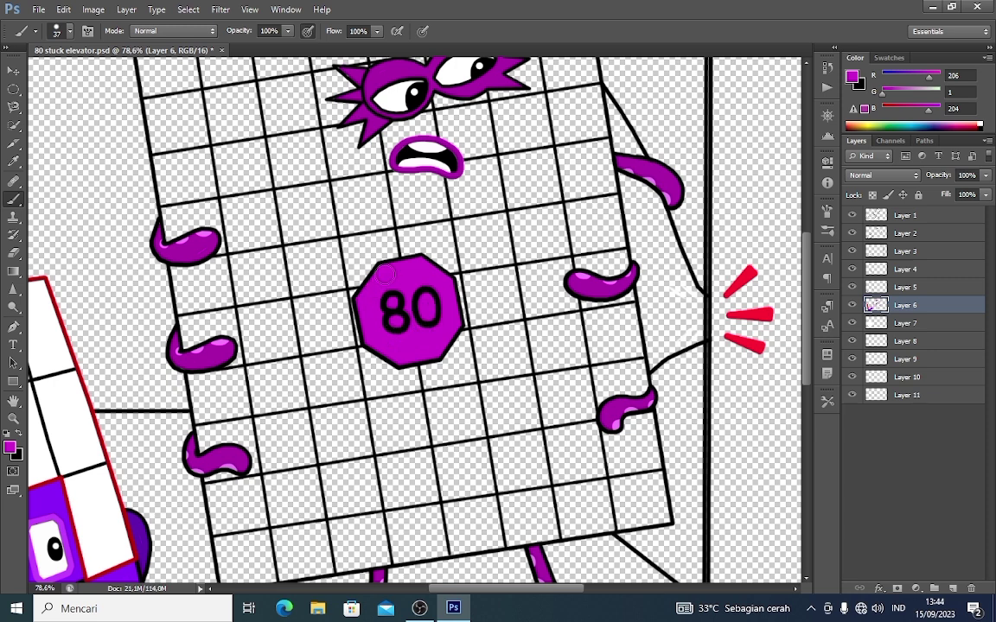
Step: Paint along the inner edges of 80's cape in magenta on Layer 7 with a 17 px brush
left_click(910, 324)
key("Return")
type("17")
key("Return")
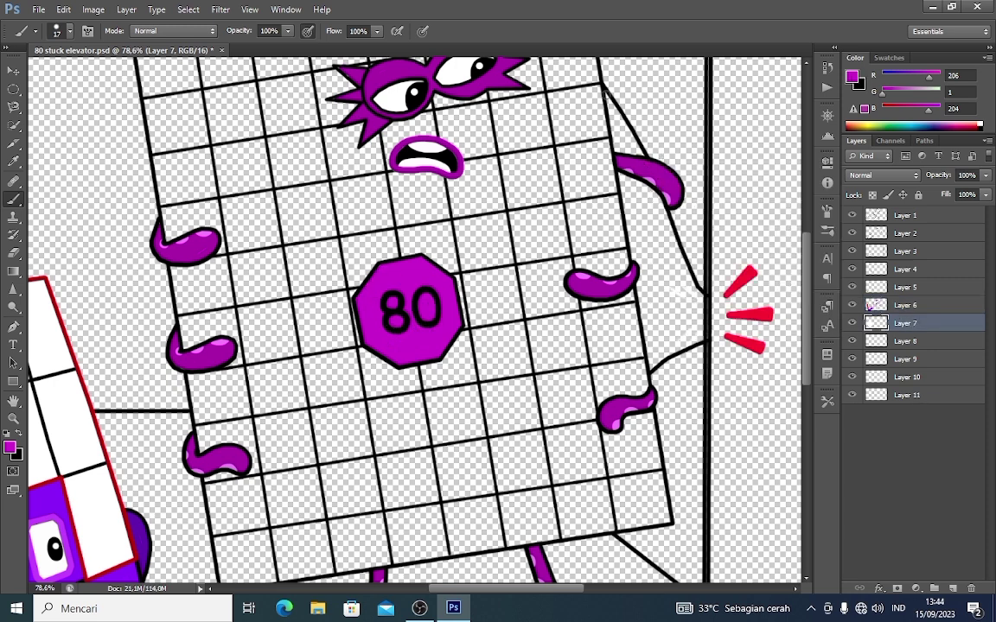
left_click_drag(636, 152, 613, 114)
left_click_drag(655, 192, 694, 286)
left_click_drag(705, 337, 706, 303)
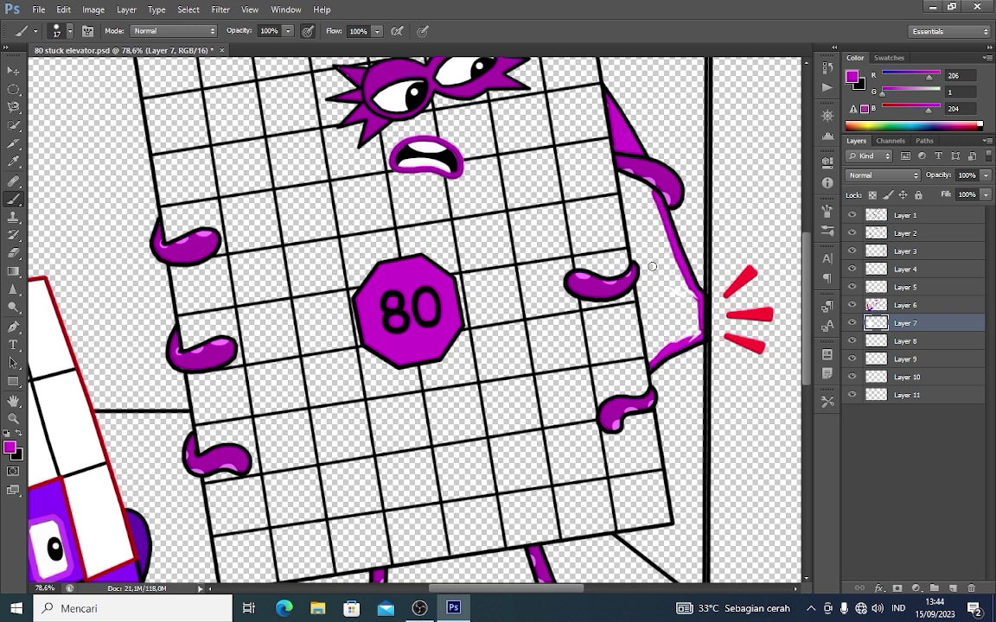
Step: Fill the rest of the cape with a larger brush
right_click(620, 170)
left_click_drag(663, 219, 668, 220)
mouse_move(631, 184)
left_mouse_down()
mouse_move(657, 344)
mouse_move(690, 309)
mouse_move(653, 212)
mouse_move(668, 274)
left_mouse_up()
Step: Highlight the octagonal badge with lighter magenta (R 221, G 30, B 219) on Layer 6 using a 70 px brush
left_click(856, 81)
left_click(761, 121)
left_click(922, 82)
right_click(397, 303)
type("70")
key("Return")
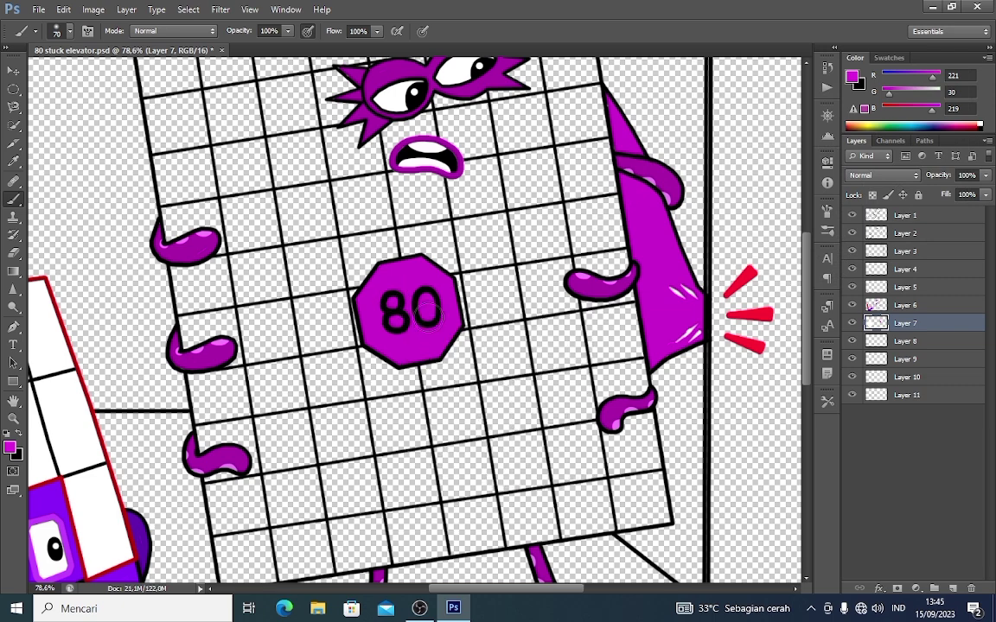
left_click(903, 304)
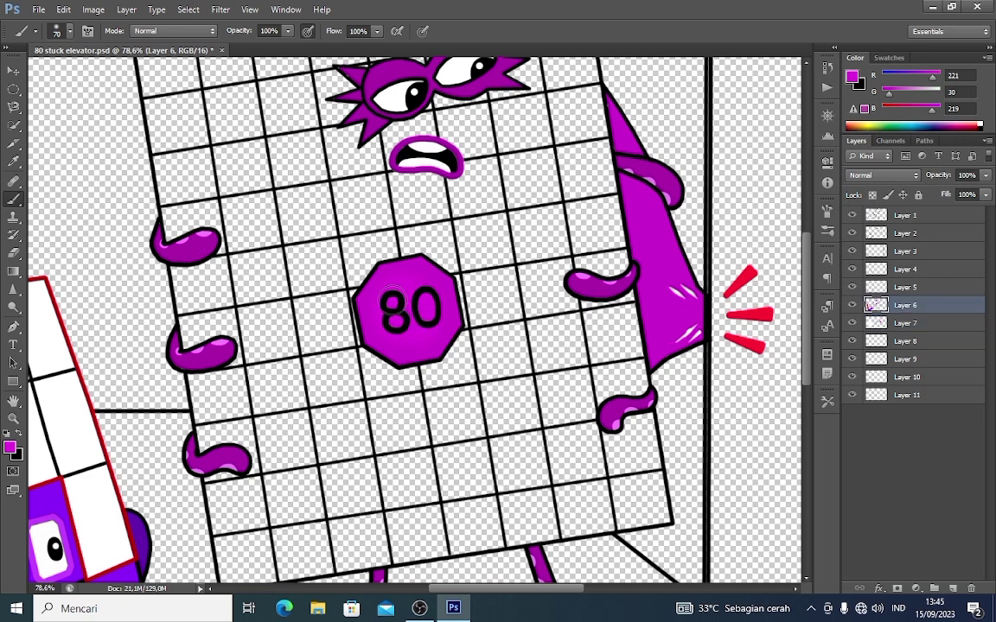
Step: Paint a border inside 80's body outline on Layer 8 in bright magenta (R 253, G 1, B 250) with a 48 px brush
left_click(856, 81)
left_click(752, 93)
left_click(927, 82)
left_click(905, 341)
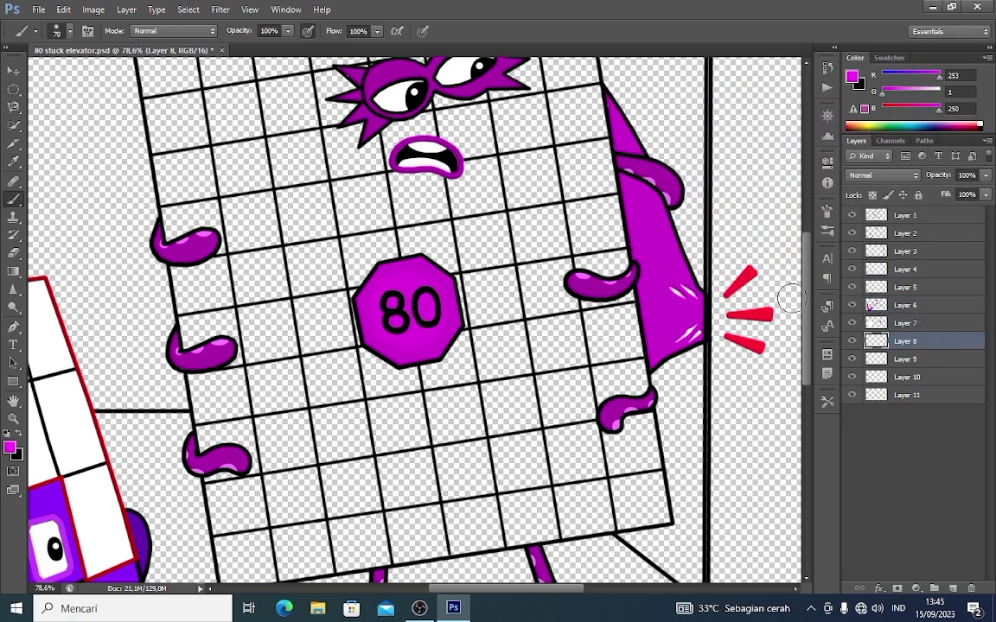
scroll(572, 299, "down", 2)
scroll(450, 277, "up", 2)
right_click(349, 205)
left_click(393, 299)
left_click(19, 201)
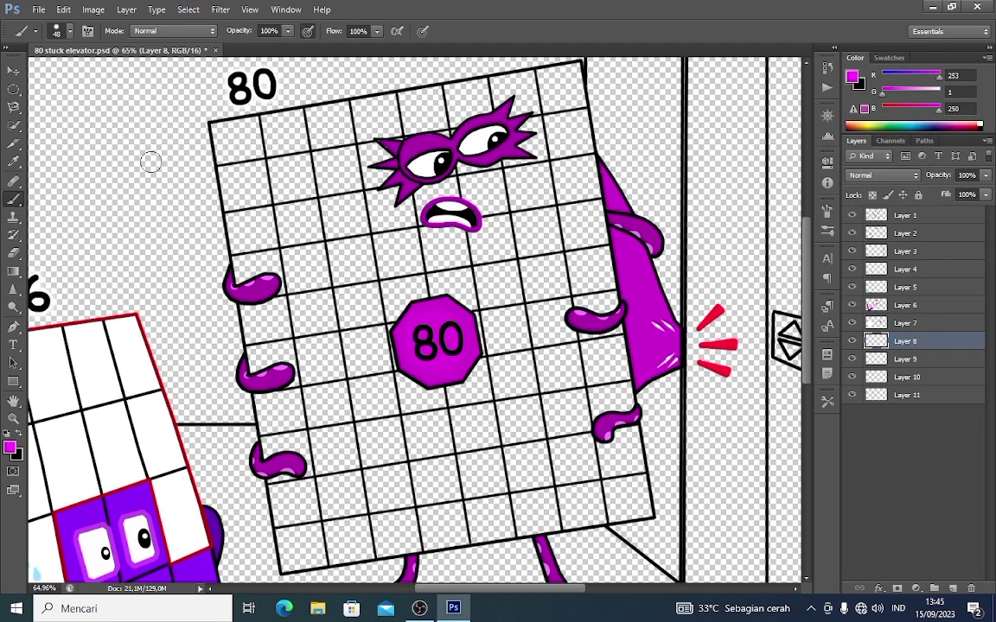
left_click(219, 129)
left_click(571, 78, "shift")
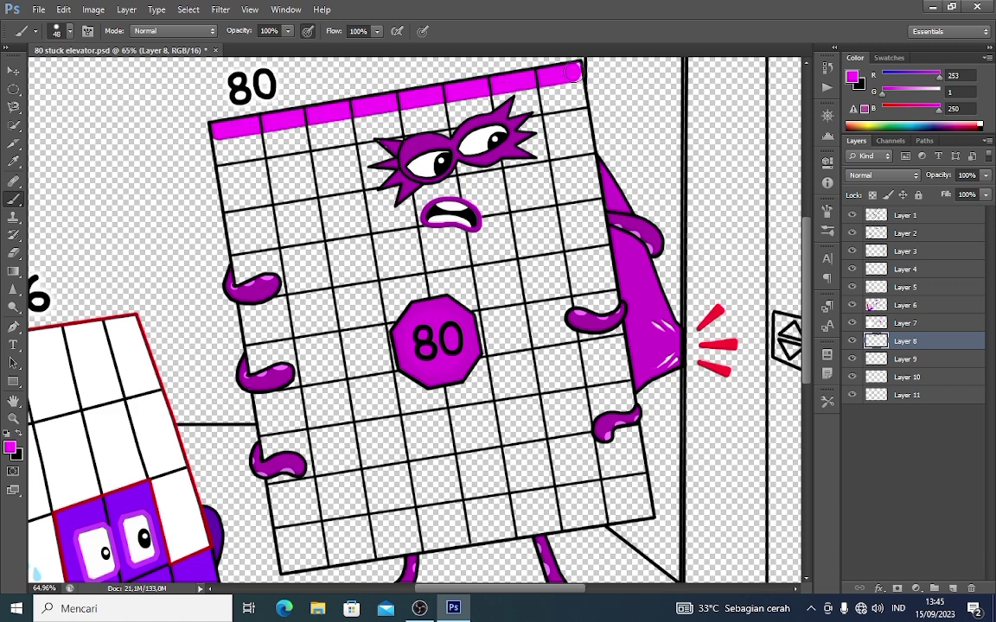
left_click(642, 512, "shift")
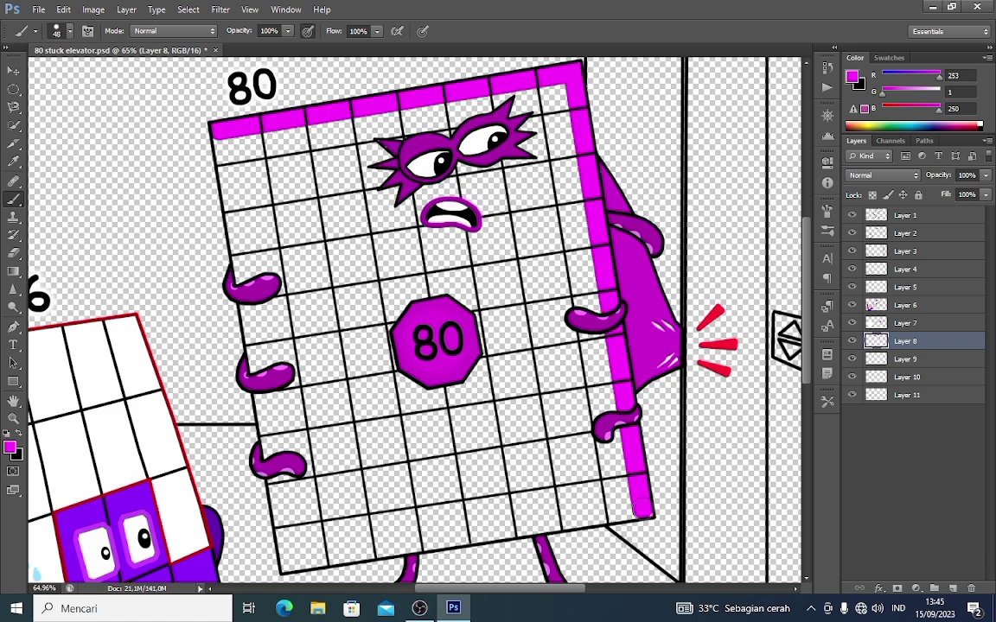
left_click(286, 562, "shift")
left_click(221, 132, "shift")
Step: Fill the interior of 80's body with the same magenta using a 106 px brush
right_click(265, 164)
left_click_drag(334, 204, 349, 204)
mouse_move(235, 140)
left_mouse_down()
mouse_move(552, 98)
mouse_move(341, 165)
mouse_move(258, 211)
mouse_move(533, 168)
mouse_move(568, 179)
mouse_move(311, 235)
mouse_move(263, 268)
mouse_move(544, 236)
mouse_move(577, 257)
mouse_move(308, 310)
mouse_move(274, 327)
mouse_move(592, 299)
mouse_move(300, 383)
mouse_move(297, 413)
mouse_move(590, 363)
mouse_move(470, 425)
mouse_move(303, 441)
mouse_move(355, 482)
mouse_move(596, 445)
mouse_move(428, 454)
mouse_move(300, 523)
mouse_move(617, 478)
left_mouse_up()
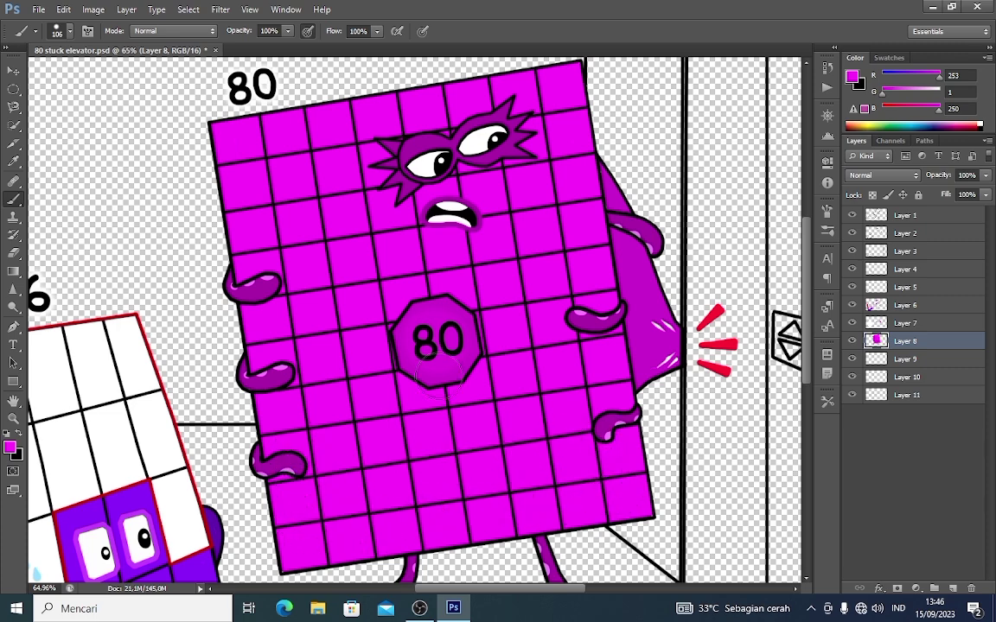
Step: Fill the elevator panel's up arrow with yellow (R 241, G 254, B 30) using a 15 px brush
scroll(394, 320, "down", 5)
left_click(852, 76)
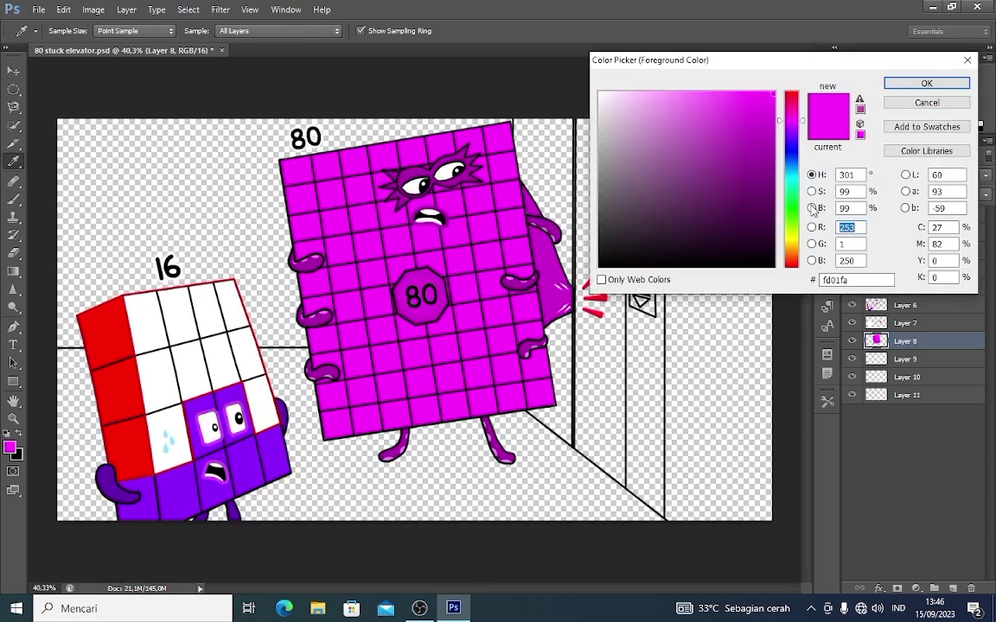
left_click(795, 237)
left_click(755, 92)
left_click(912, 84)
right_click(644, 287)
double_click(685, 387)
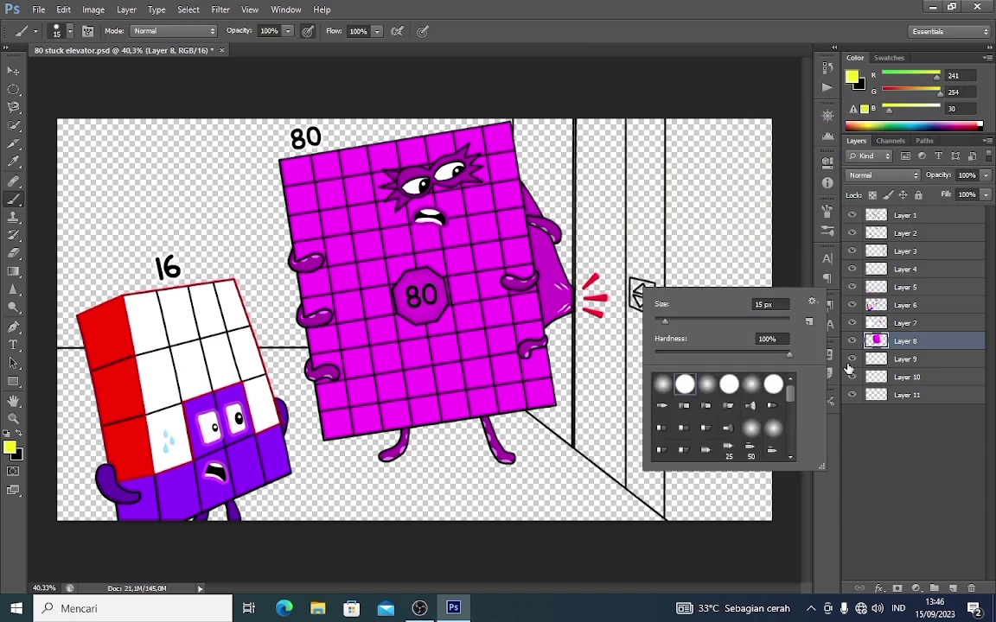
scroll(662, 305, "up", 2)
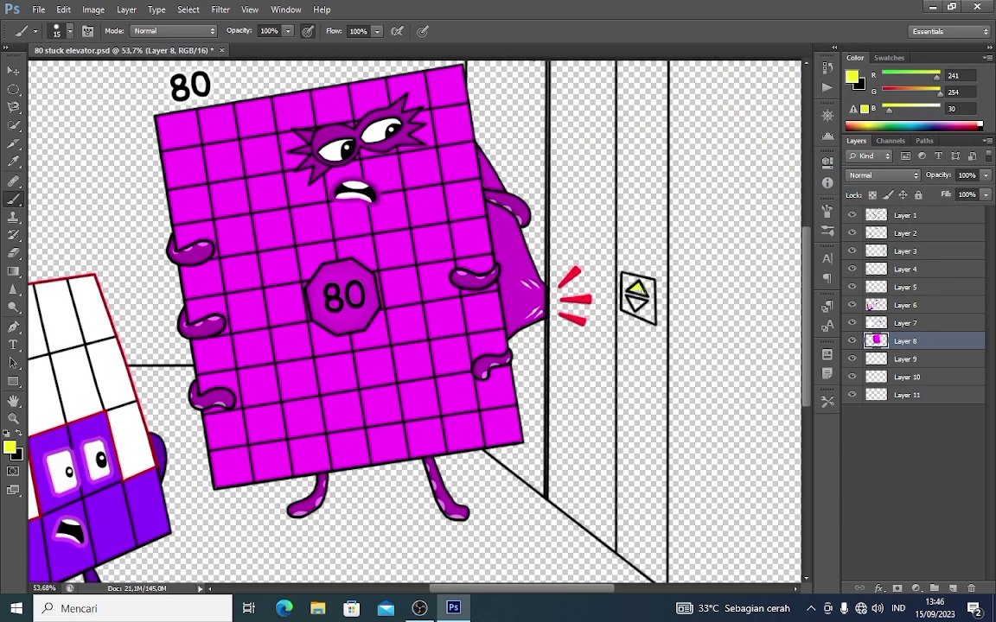
Step: Fill the elevator panel's down arrow with lime green (R 130, G 254, B 30)
left_click(852, 77)
left_click(792, 223)
left_click(921, 84)
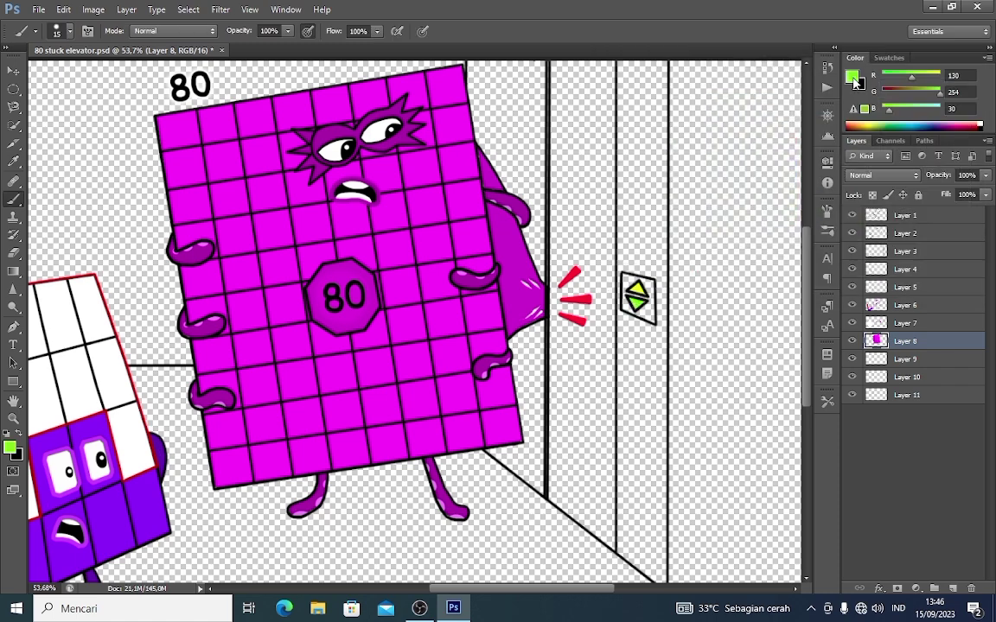
Step: Fill the elevator button panel's background with golden yellow (R 248, G 214, B 77) on Layer 9 using a 16 px brush
left_click(853, 80)
left_click(792, 245)
left_click(720, 107)
left_click(720, 96)
left_click(923, 83)
left_click(899, 360)
right_click(631, 278)
left_click(656, 313)
left_click(916, 360)
left_click_drag(652, 319, 650, 282)
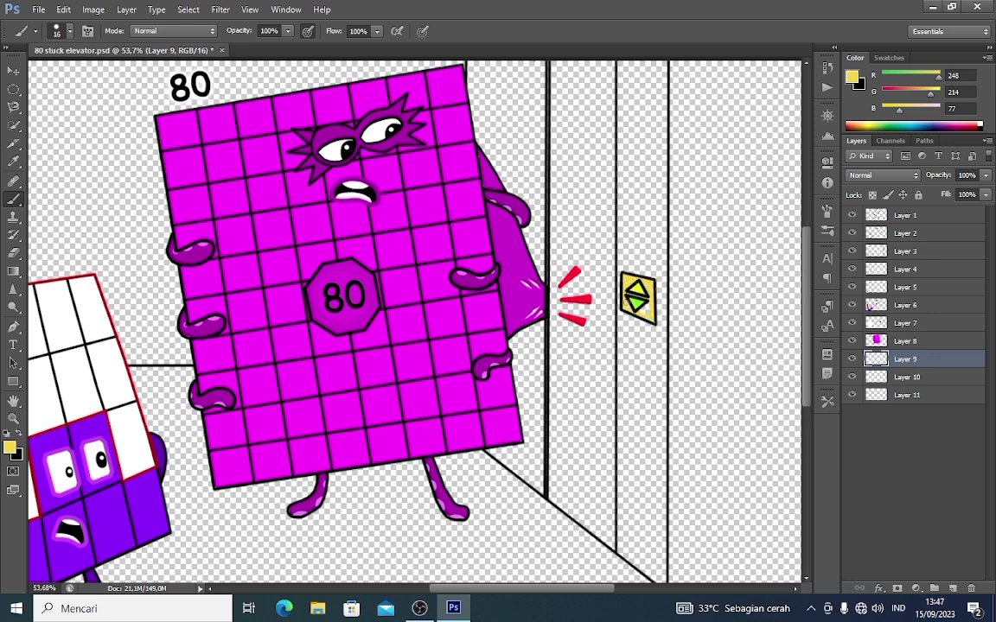
Step: Paint the elevator doors pale blue-grey (R 213, G 228, B 233) on Layer 9 with a 46 px brush
left_click(854, 77)
left_click(793, 174)
left_click(612, 106)
left_click(921, 84)
scroll(562, 179, "down", 1)
right_click(562, 179)
left_click(610, 165)
left_click(914, 364)
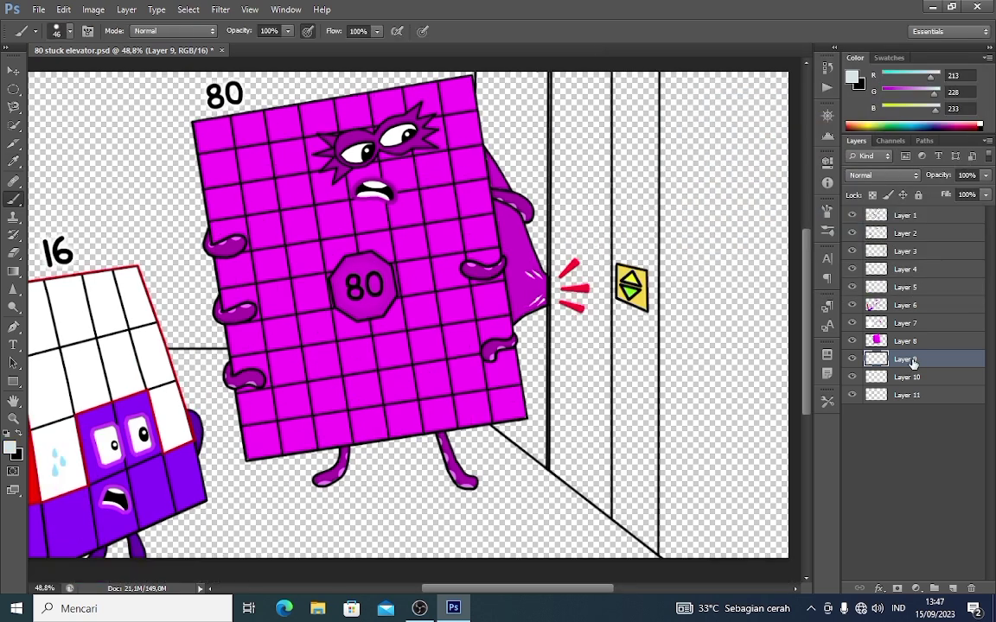
mouse_move(484, 78)
left_mouse_down()
mouse_move(545, 269)
mouse_move(522, 353)
mouse_move(532, 413)
mouse_move(507, 424)
left_mouse_up()
mouse_move(604, 504)
left_mouse_down()
mouse_move(603, 75)
mouse_move(497, 76)
mouse_move(527, 100)
mouse_move(519, 168)
mouse_move(542, 220)
mouse_move(532, 260)
mouse_move(545, 355)
mouse_move(590, 474)
mouse_move(552, 427)
mouse_move(572, 402)
left_mouse_up()
Step: Fill the unpainted gaps along the door edges and corners with smaller brushes, down to 8 px
right_click(555, 72)
left_click(644, 127)
key("Return")
right_click(578, 395)
left_click(596, 429)
key("Return")
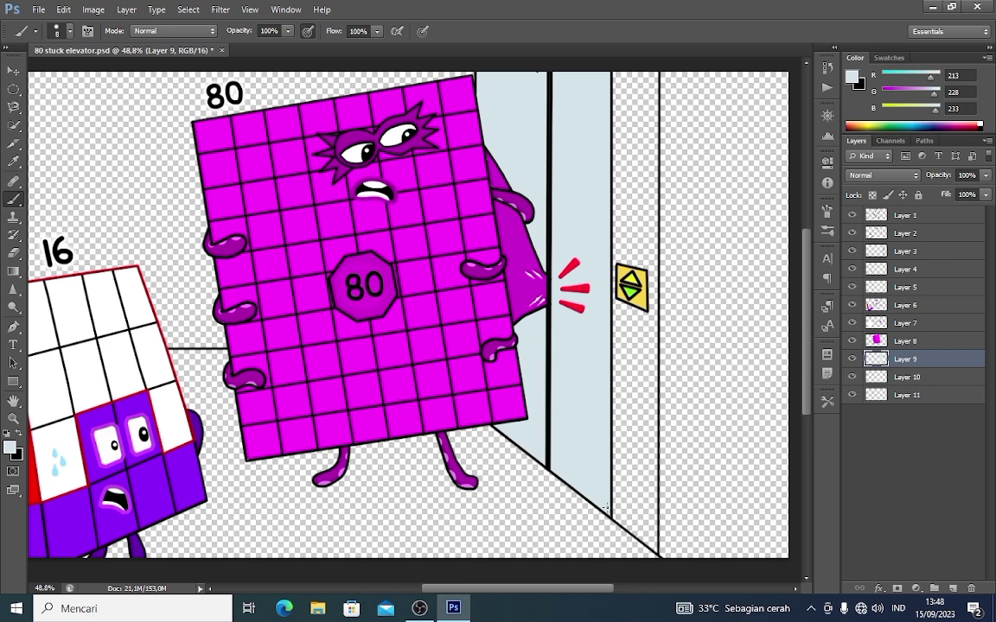
Step: Shade the elevator doors along the centre seam with a slightly darker grey-blue on Layer 9
left_click(853, 78)
left_click(623, 115)
key("Return")
right_click(560, 128)
left_click(579, 225)
key("Return")
key("Return")
left_click(548, 464, "shift")
Step: Paint the outer edge of the elevator door frame light sky blue (R 104, G 212, B 252) on Layer 10 with a 53 px brush
left_click(854, 79)
left_click(704, 92)
left_click(909, 88)
left_click(930, 379)
right_click(642, 141)
left_click(689, 241)
left_click(929, 386)
left_click_drag(623, 73, 650, 76)
left_click(649, 542, "shift")
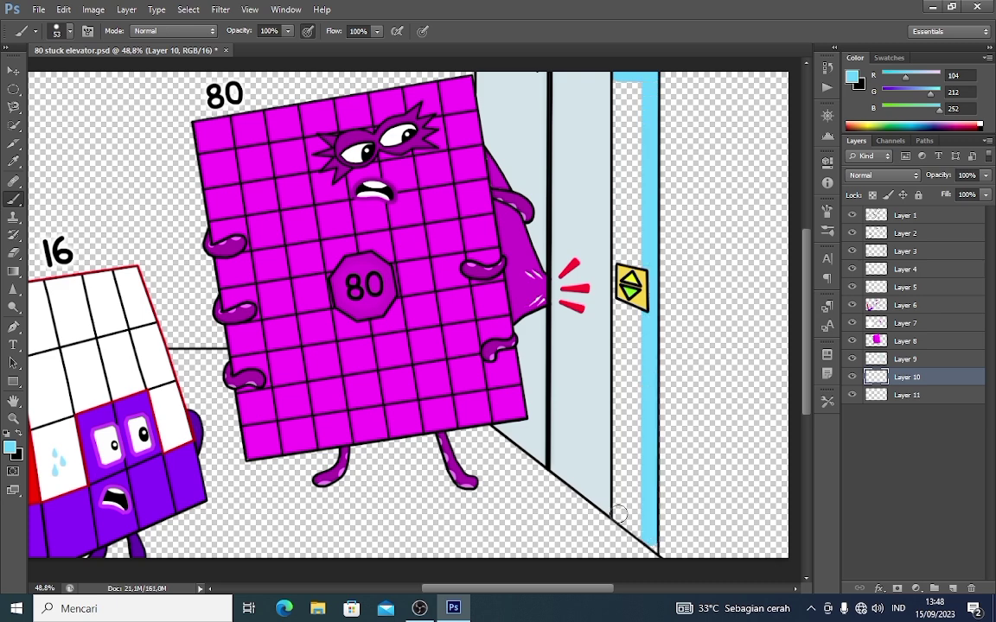
Step: Fill the rest of the door frame around the button panel in the same light blue, finishing with a 16 px brush
right_click(636, 417)
mouse_move(619, 83)
left_mouse_down()
mouse_move(630, 258)
mouse_move(635, 111)
mouse_move(607, 242)
mouse_move(622, 356)
mouse_move(614, 478)
mouse_move(636, 465)
mouse_move(637, 324)
mouse_move(637, 387)
left_mouse_up()
right_click(634, 409)
left_click_drag(665, 446, 656, 445)
left_click(848, 394)
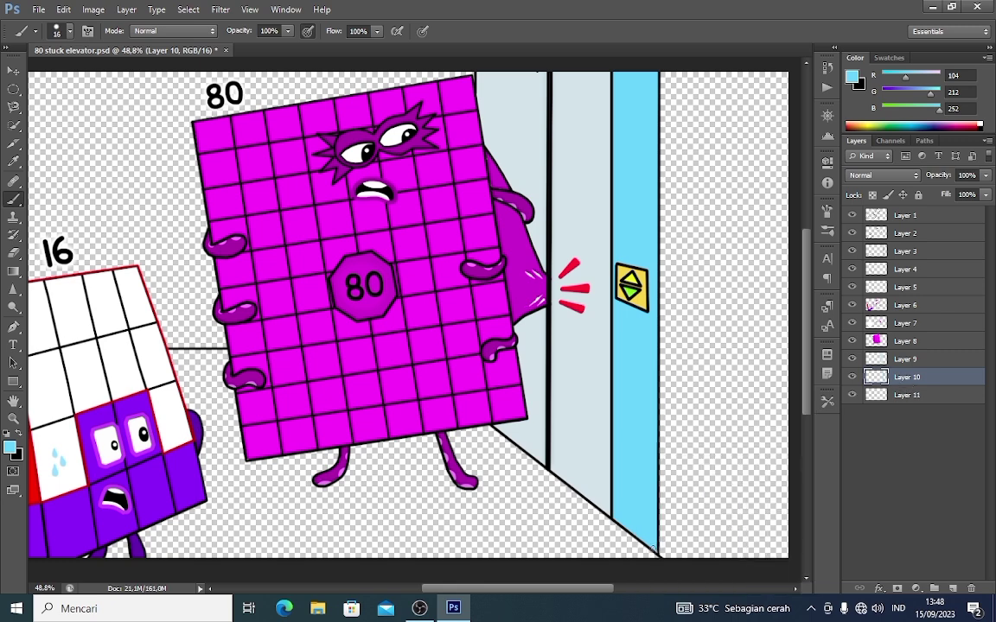
Step: Paint the wall area beyond the elevator door frame a medium sky blue on Layer 10, edges first and interior with a larger brush
left_click(855, 80)
left_click(746, 105)
left_click(912, 88)
right_click(699, 179)
left_click(727, 213)
left_click(914, 385)
left_click(669, 76)
left_click(668, 551, "shift")
mouse_move(669, 553)
left_mouse_down()
mouse_move(772, 559)
mouse_move(783, 546)
left_mouse_up()
right_click(747, 225)
left_click(811, 257)
mouse_move(698, 82)
left_mouse_down()
mouse_move(778, 90)
mouse_move(696, 101)
mouse_move(784, 128)
mouse_move(708, 163)
mouse_move(707, 231)
mouse_move(692, 284)
mouse_move(696, 270)
mouse_move(781, 260)
mouse_move(731, 297)
mouse_move(743, 342)
mouse_move(696, 406)
mouse_move(692, 524)
mouse_move(773, 532)
mouse_move(777, 356)
mouse_move(723, 433)
left_mouse_up()
Step: Shade the outer edge of that wall with darker blue (R 21, G 168, B 223) using a 199 px soft brush
left_click(852, 77)
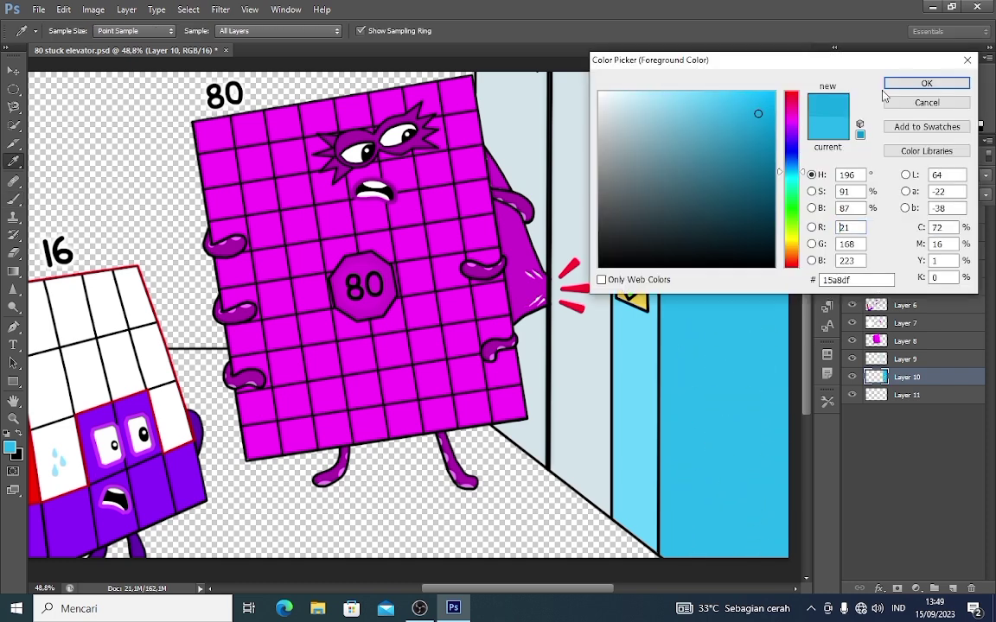
left_click(922, 85)
right_click(738, 181)
left_click(757, 282)
left_click(849, 216)
left_click(800, 76)
left_click(785, 550, "shift")
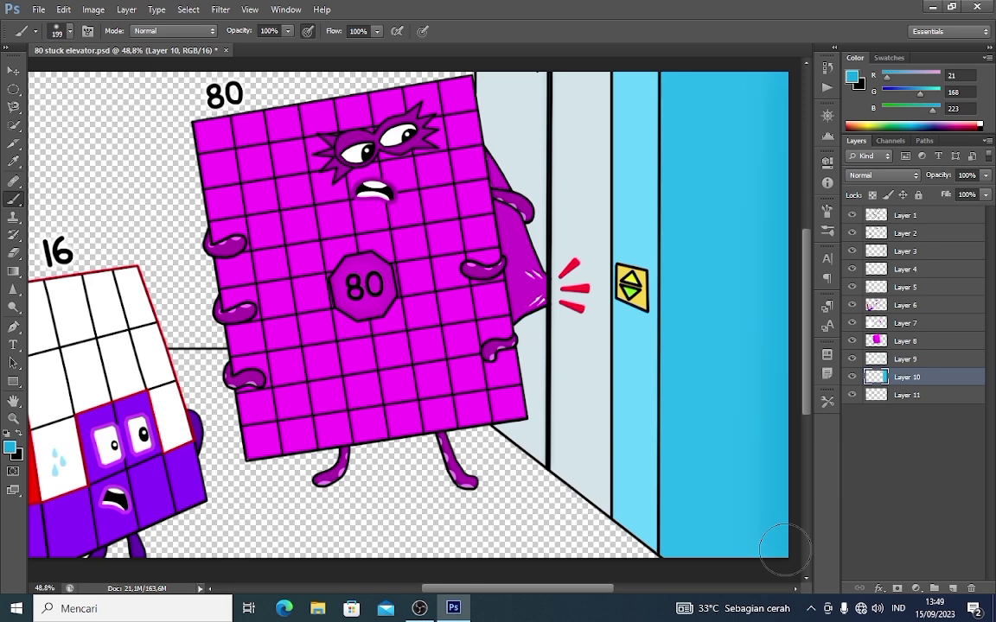
Step: Paint the back wall behind both characters with the same blue (R 21, G 168, B 223) on Layer 10
left_click(854, 77)
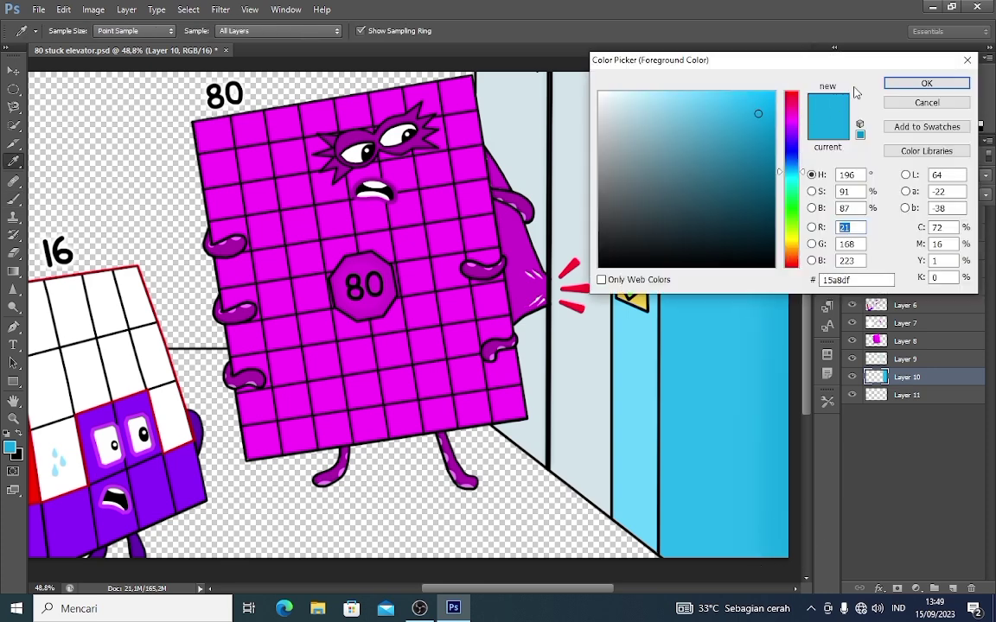
left_click(926, 83)
right_click(536, 223)
key("Return")
left_click_drag(462, 80, 39, 72)
scroll(130, 121, "down", 2)
mouse_move(95, 130)
left_mouse_down()
mouse_move(57, 235)
mouse_move(59, 330)
mouse_move(259, 299)
mouse_move(264, 134)
mouse_move(95, 169)
mouse_move(249, 227)
mouse_move(215, 305)
mouse_move(95, 298)
left_mouse_up()
Step: Shade the back wall with deeper blue (R 8, G 152, B 205) using a 422 px soft brush
left_click(852, 78)
left_click(768, 126)
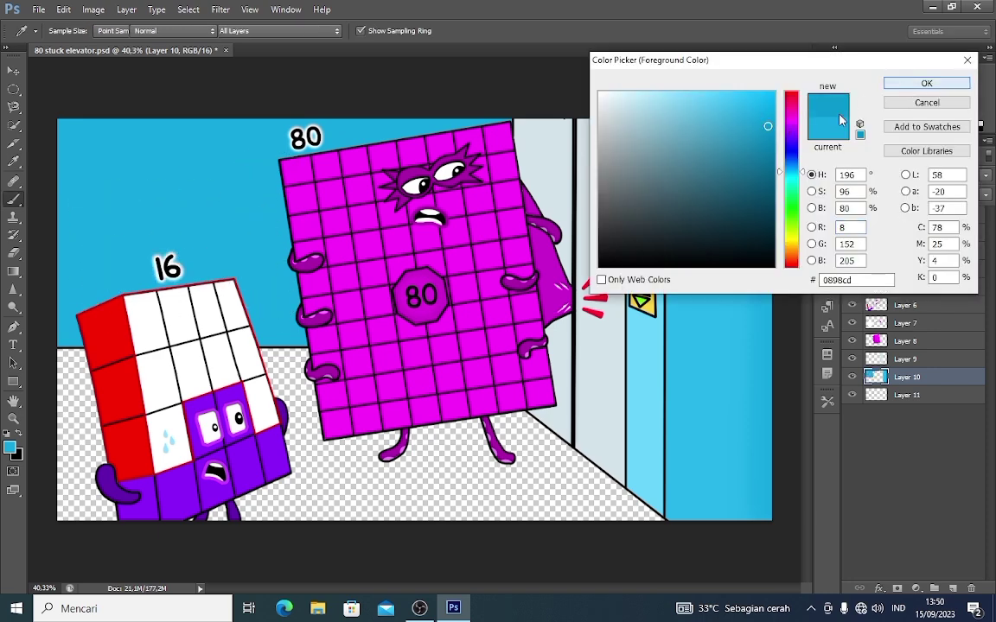
left_click(906, 88)
right_click(422, 238)
left_click(441, 334)
left_click_drag(53, 164, 303, 213)
left_click_drag(94, 213, 377, 263)
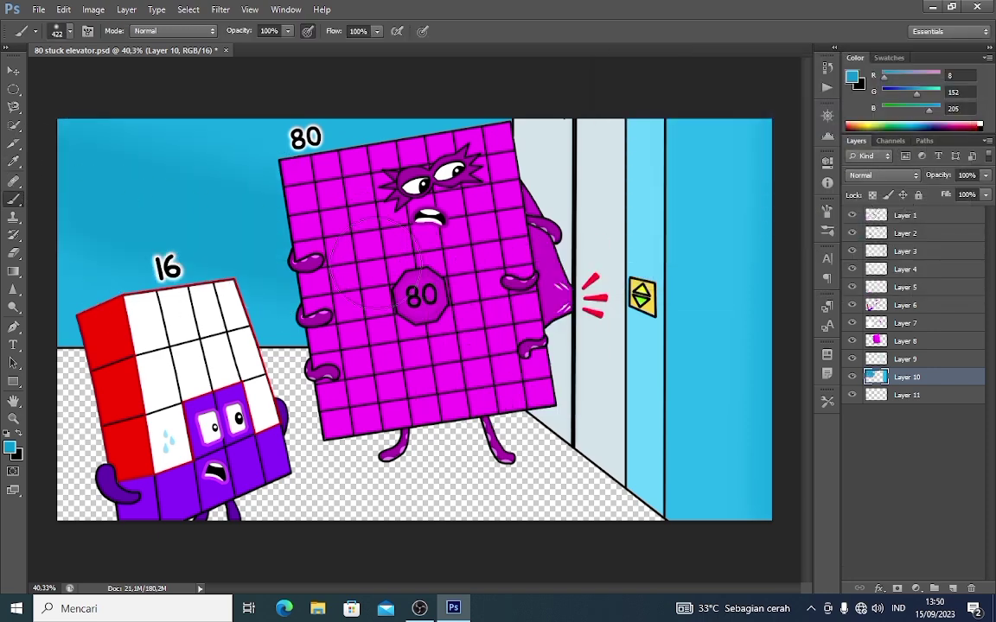
Step: Paint the floor dark purple (R 106, G 29, B 128) on Layer 11 with a 257 px brush
left_click(931, 397)
left_click(854, 78)
left_click(794, 130)
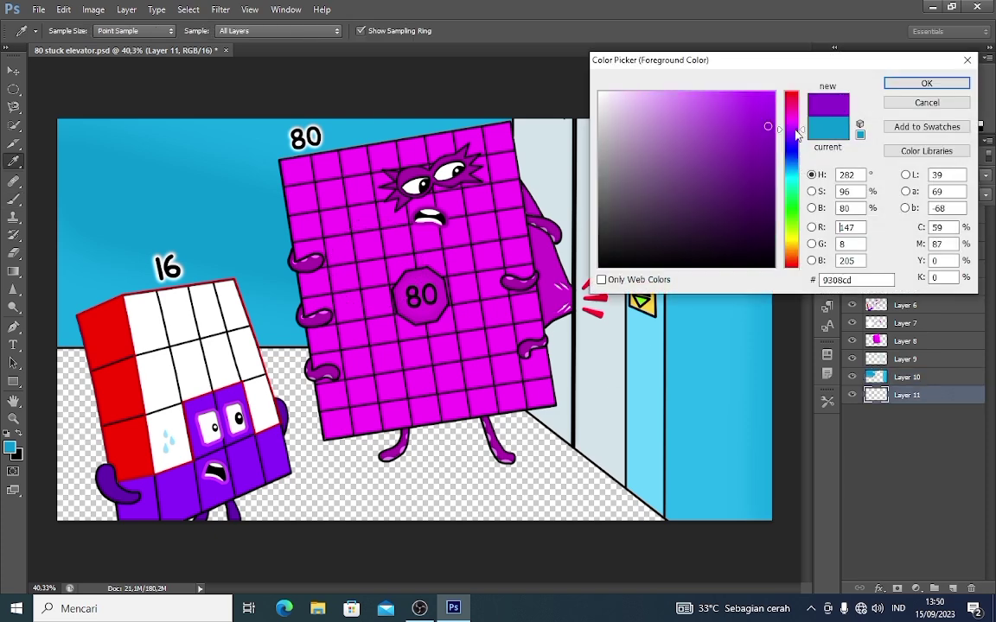
left_click(720, 162)
left_click(744, 183)
left_click(795, 127)
left_click(744, 177)
left_click(797, 128)
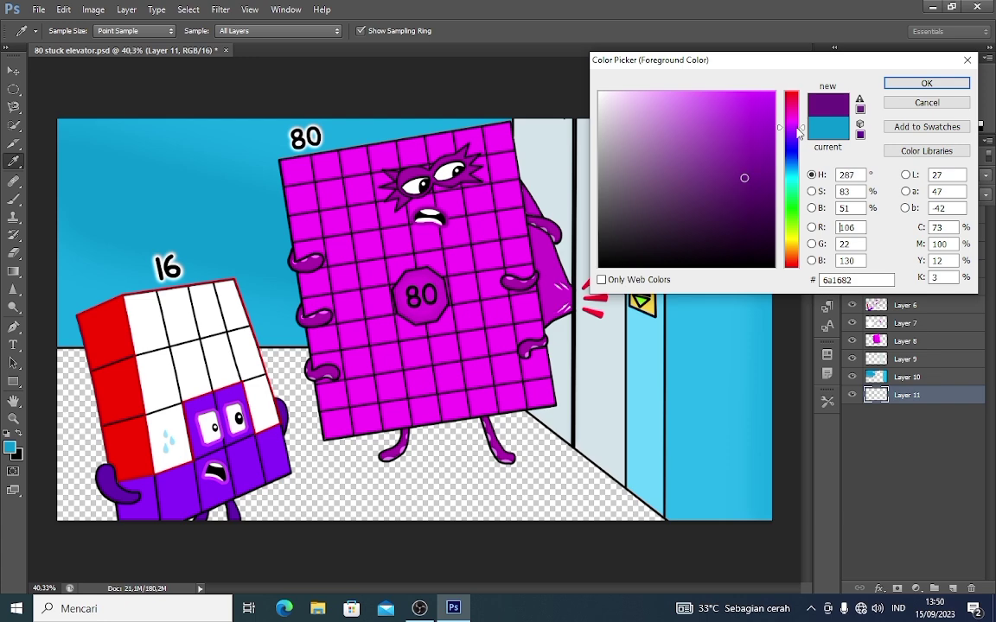
left_click(926, 84)
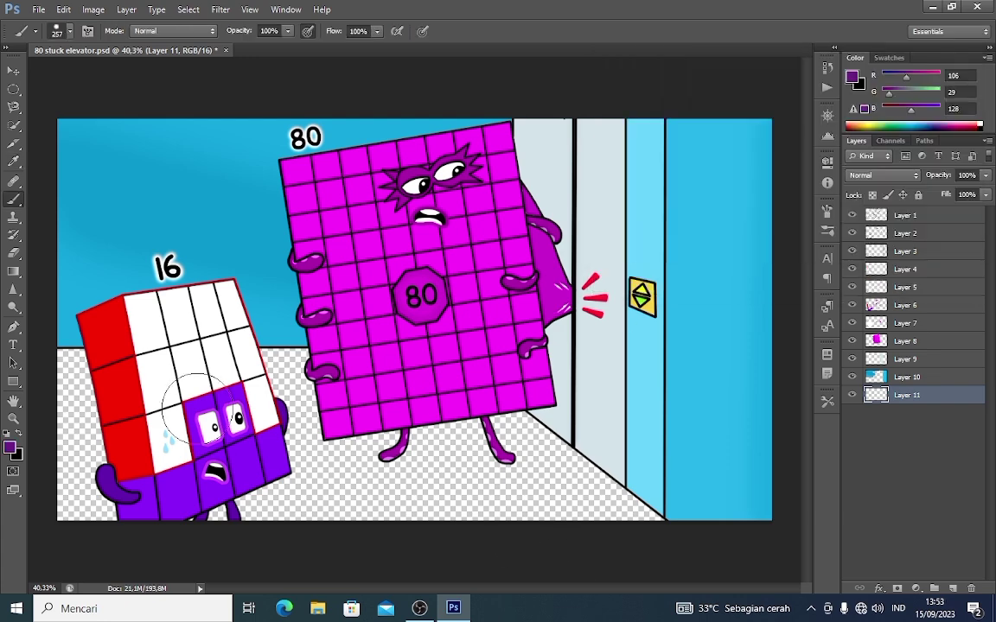
mouse_move(197, 406)
left_mouse_down()
mouse_move(61, 345)
mouse_move(259, 346)
mouse_move(519, 450)
mouse_move(354, 480)
mouse_move(74, 489)
mouse_move(103, 500)
left_mouse_up()
Step: Shade the floor with a darker purple using a 308 px soft brush, and collapse the side panels to icons
left_click(9, 448)
left_click(745, 192)
left_click(927, 84)
right_click(545, 429)
left_click(570, 507)
left_click(758, 416)
mouse_move(605, 435)
left_mouse_down()
mouse_move(530, 403)
mouse_move(228, 347)
mouse_move(40, 344)
mouse_move(578, 424)
mouse_move(559, 401)
left_mouse_up()
left_click(983, 49)
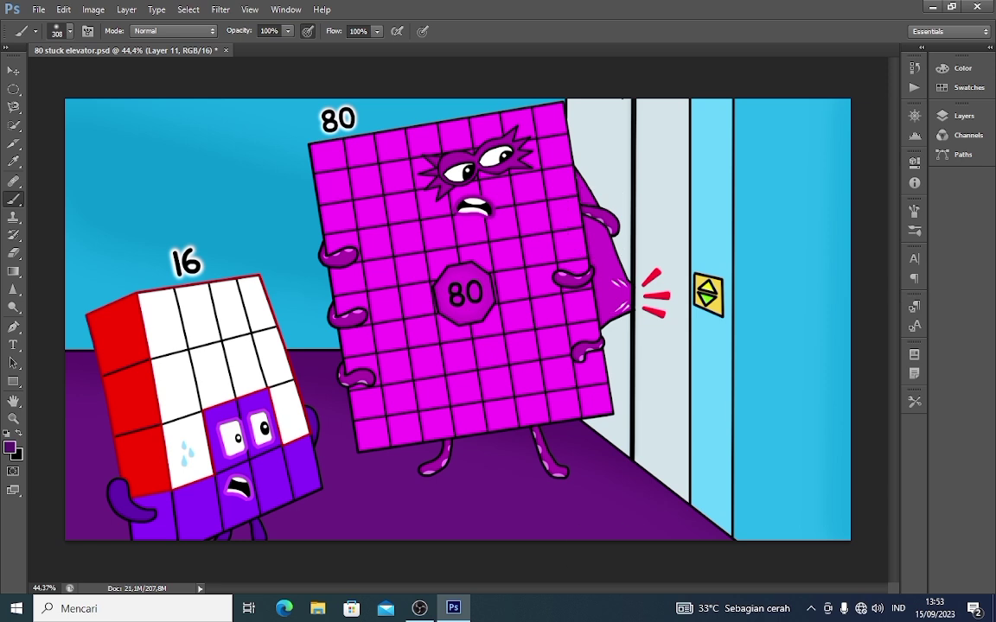